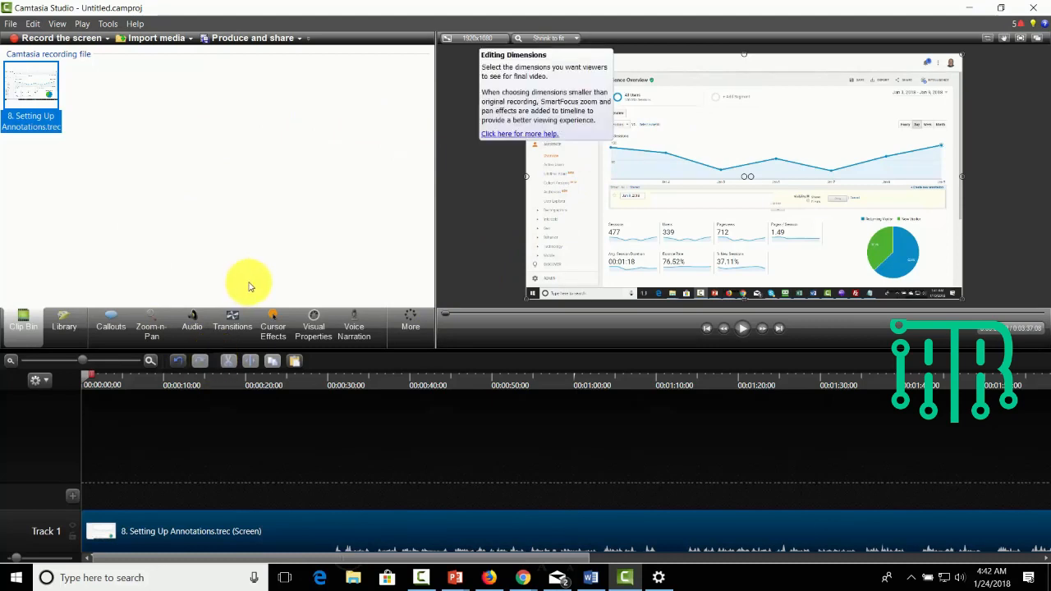
- Set the video's editing dimensions to Maximum 1080p HD (1920x1080)
click(476, 36)
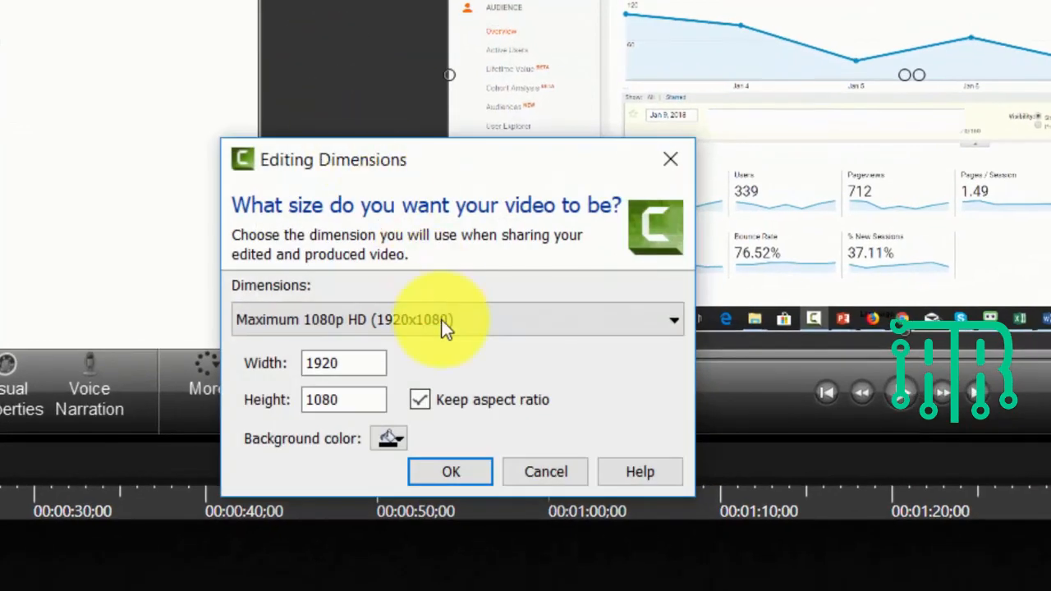
click(502, 323)
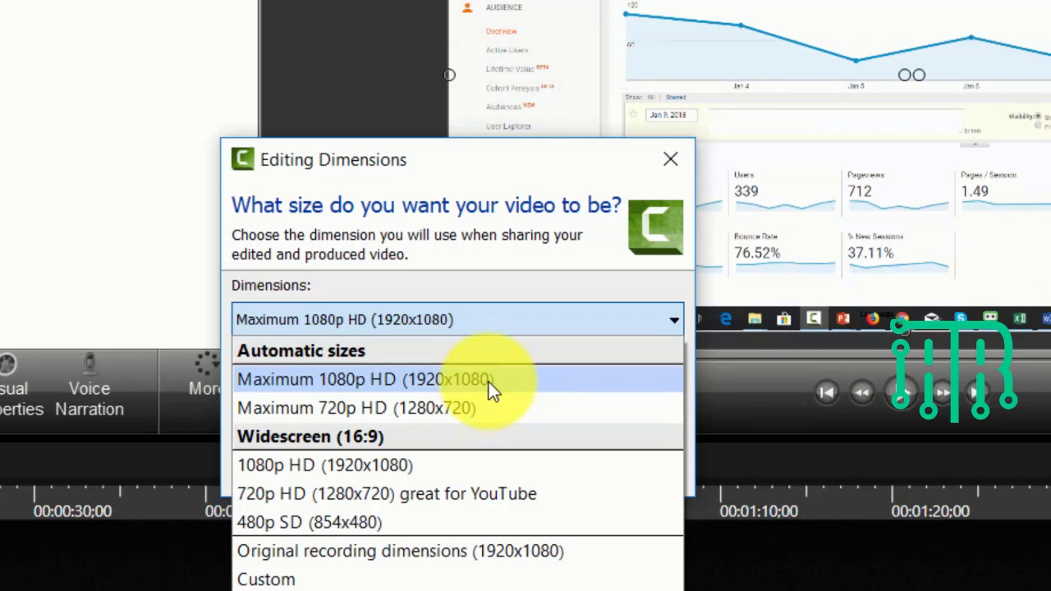
click(489, 382)
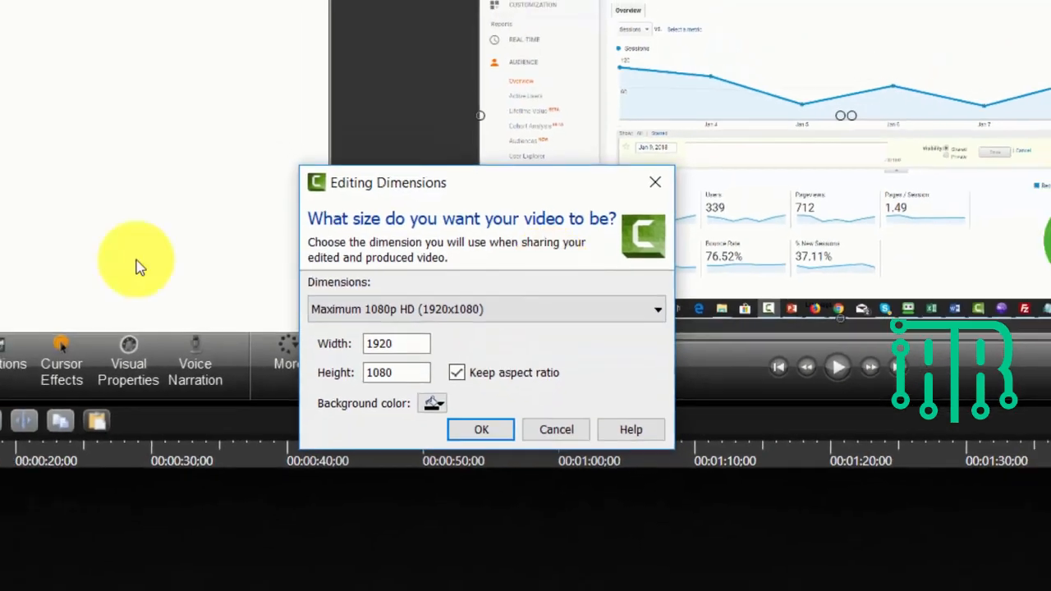
key(Return)
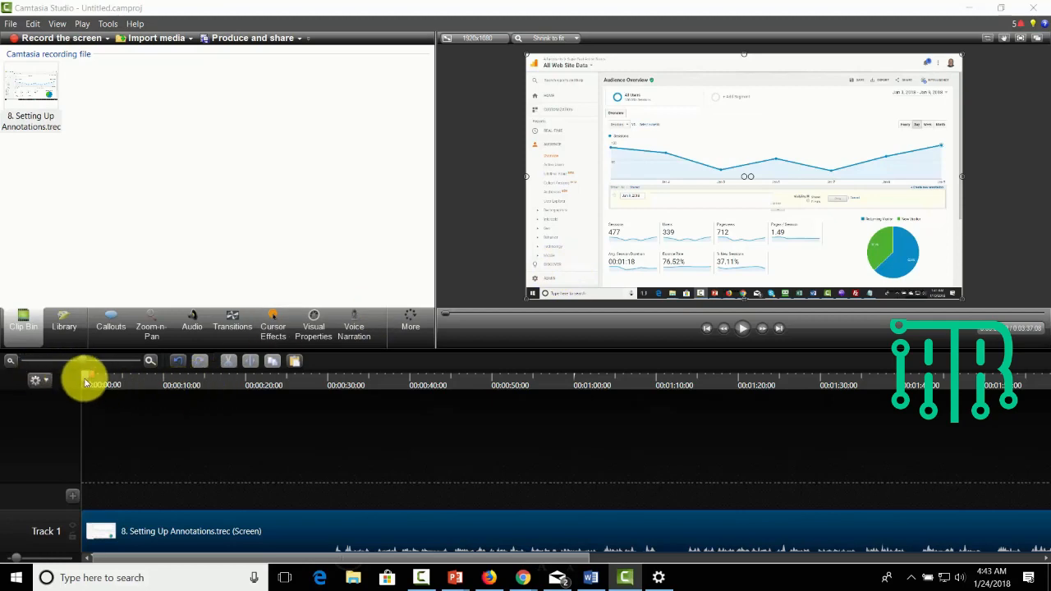
- Add a 345% zoom on the recording's lower-left corner at 00:00:37;16 and a return to full view at 00:01:03;04
drag(86, 382, 395, 381)
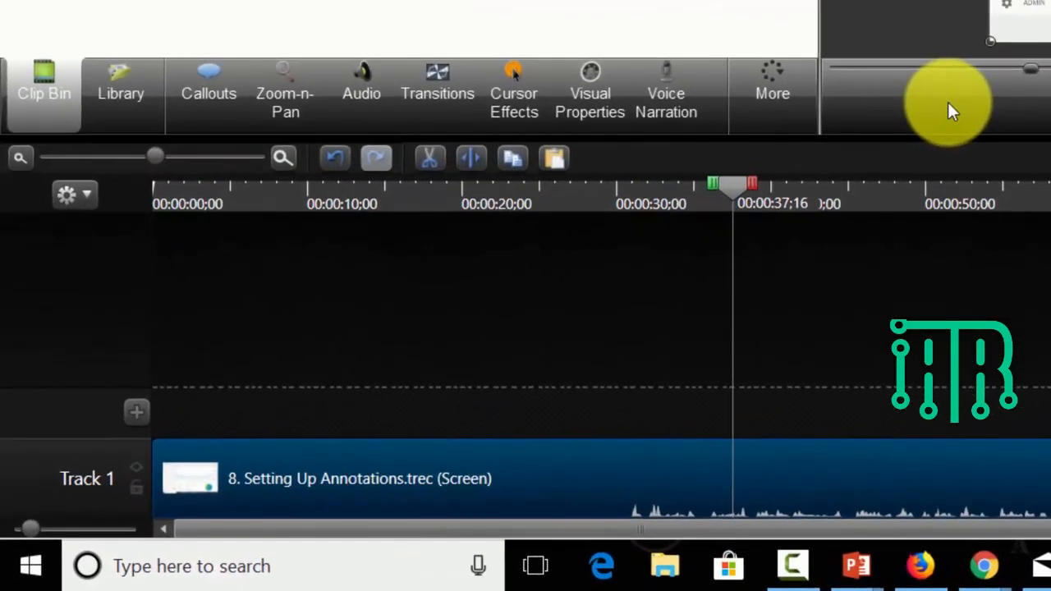
click(290, 72)
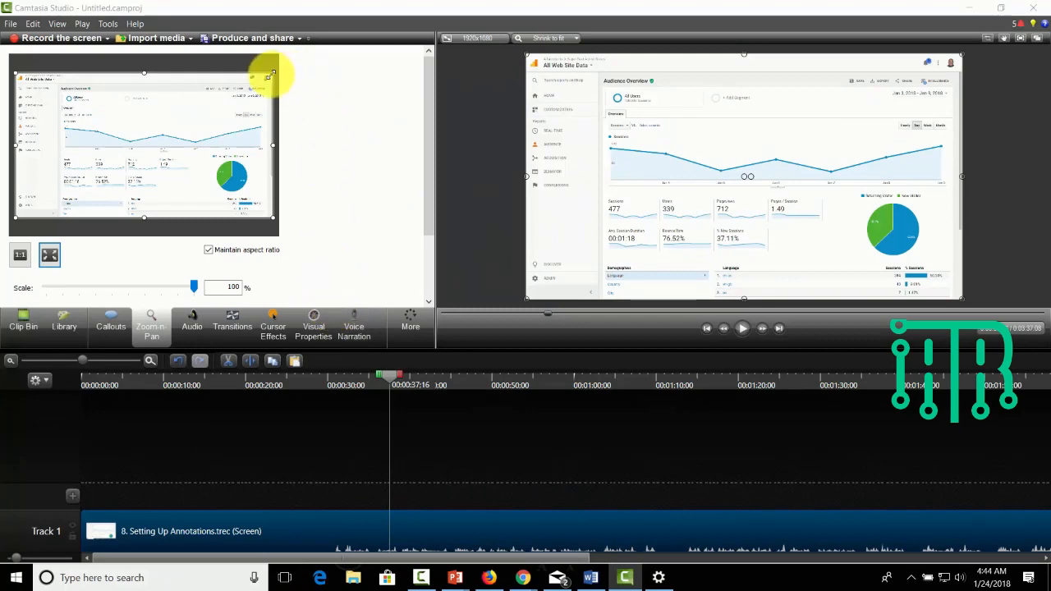
drag(266, 65, 89, 177)
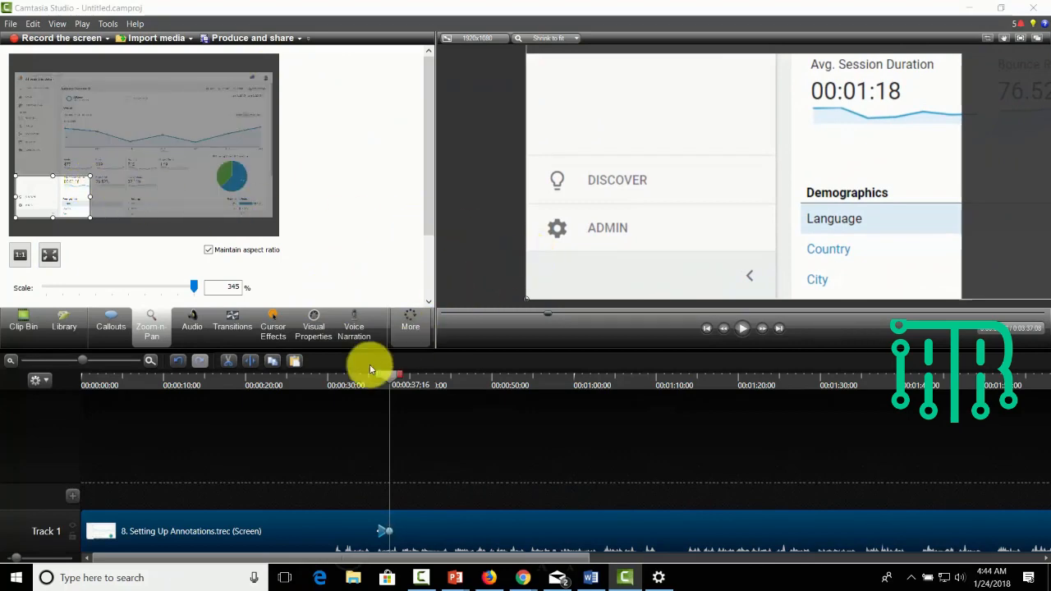
drag(390, 376, 600, 392)
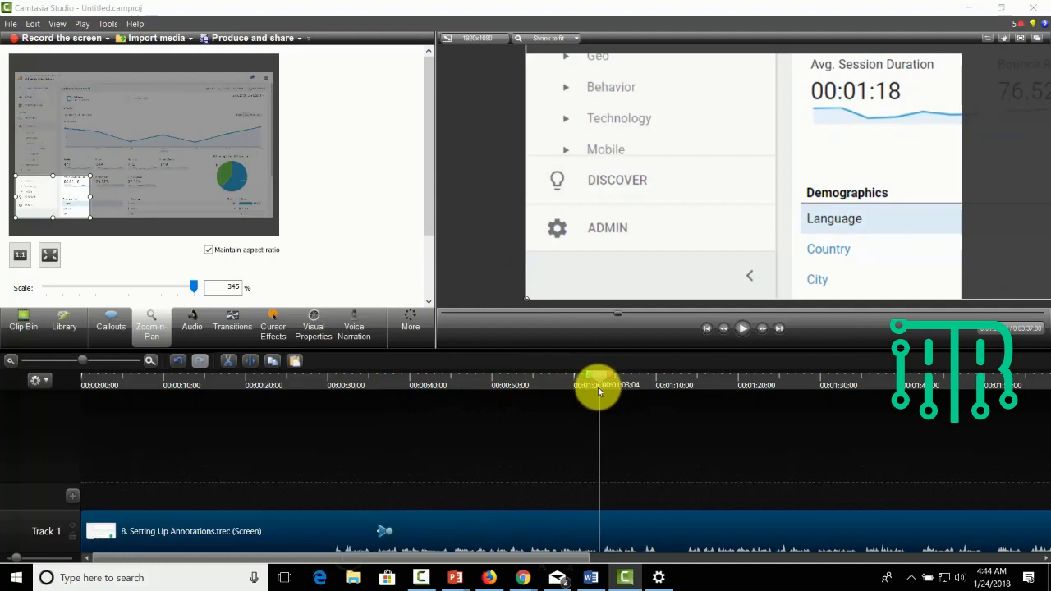
click(50, 256)
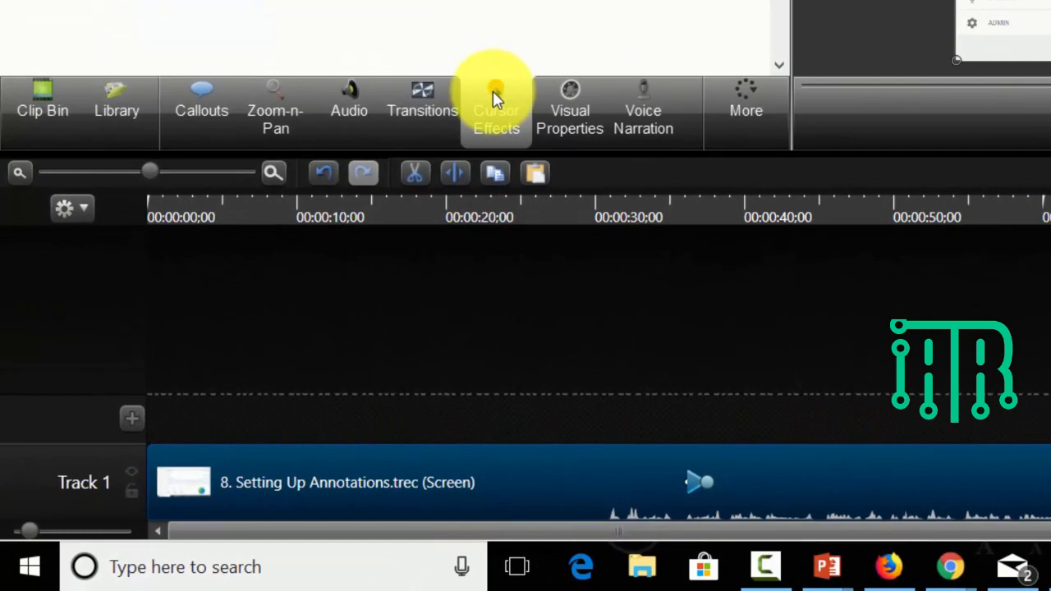
- Apply cursor effects to the recording: Highlight for the pointer, Rings for left clicks and Ripple for right clicks, without click sounds
click(495, 99)
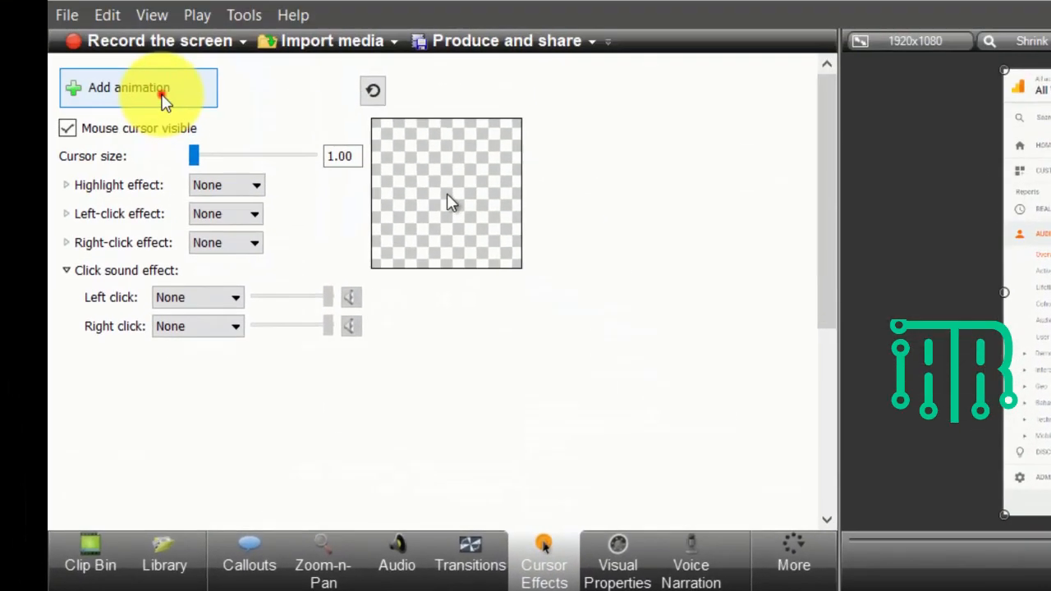
click(163, 101)
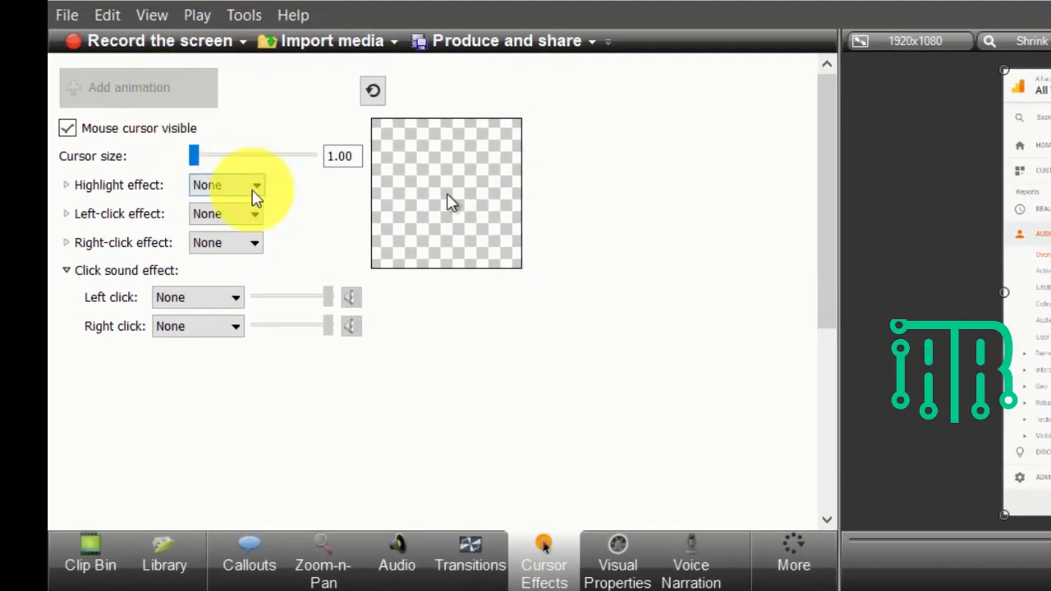
click(250, 187)
click(244, 224)
click(242, 216)
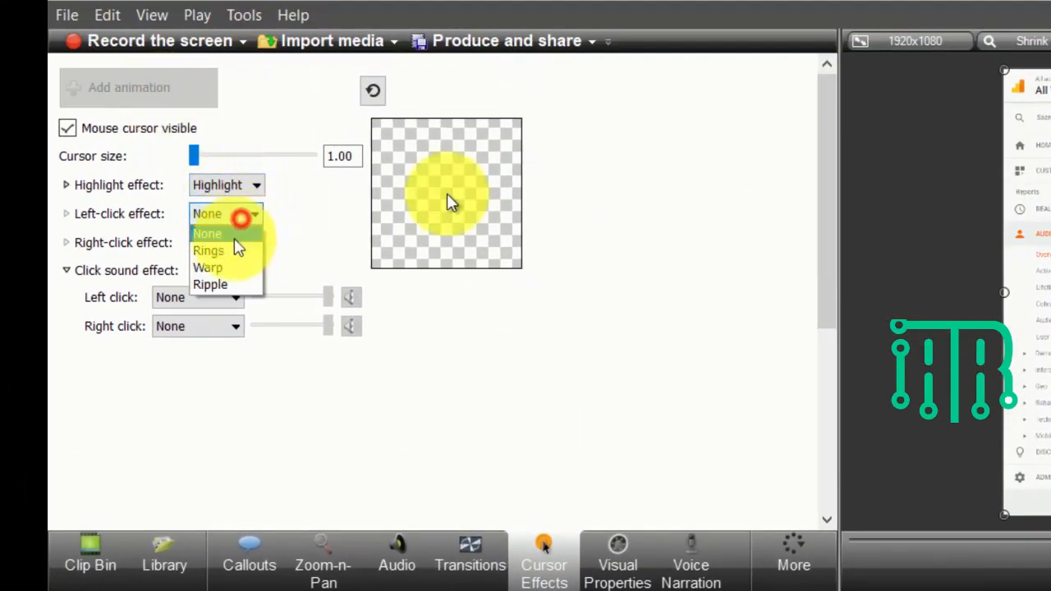
click(235, 248)
click(233, 244)
click(228, 313)
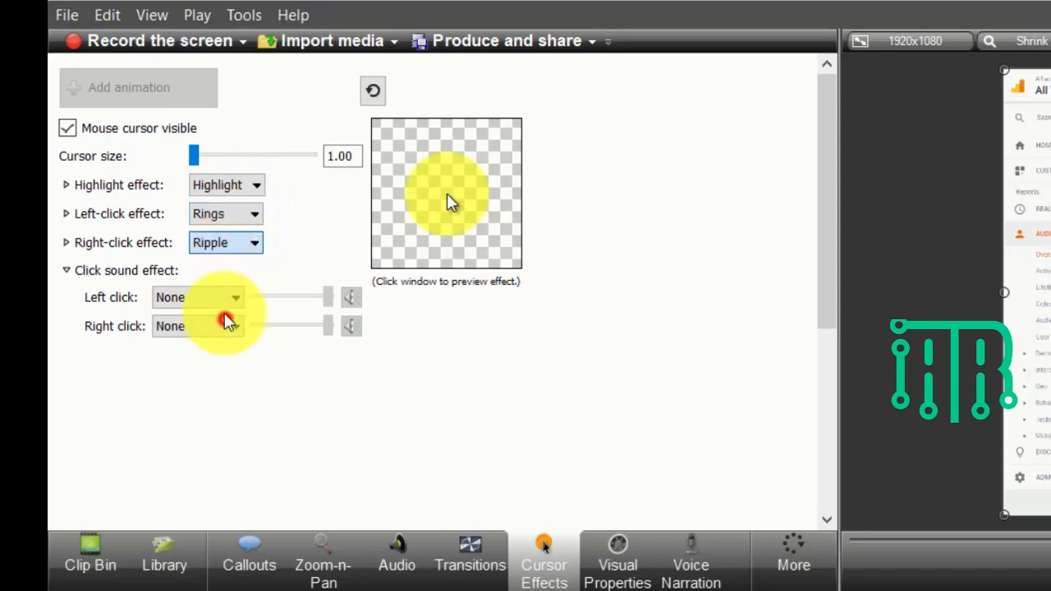
click(228, 297)
click(325, 253)
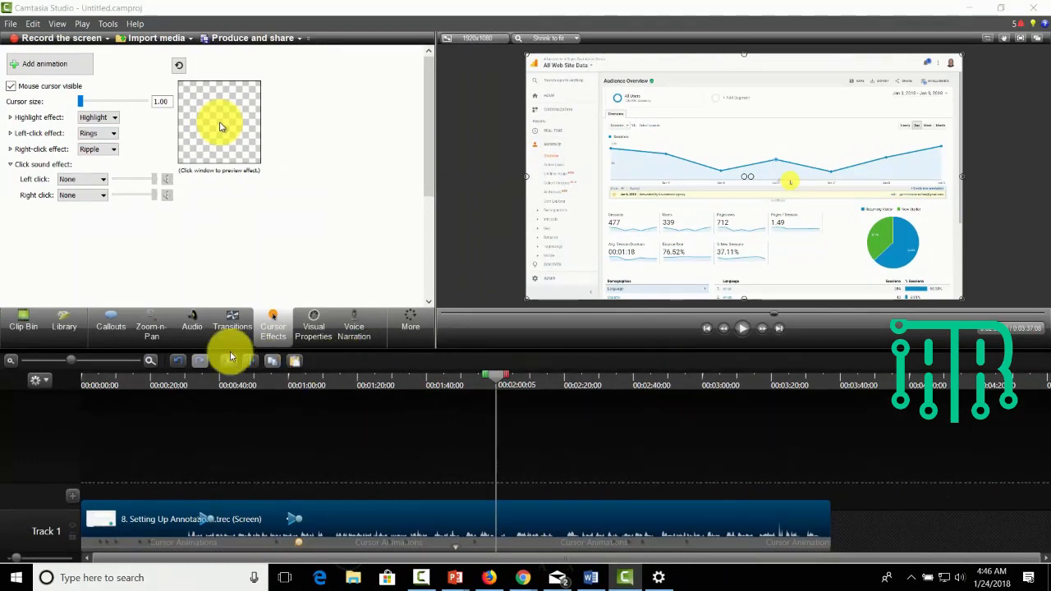
- Add a blur callout at 00:02:00;05 and fit it over the account area in the video's upper-right corner
click(110, 319)
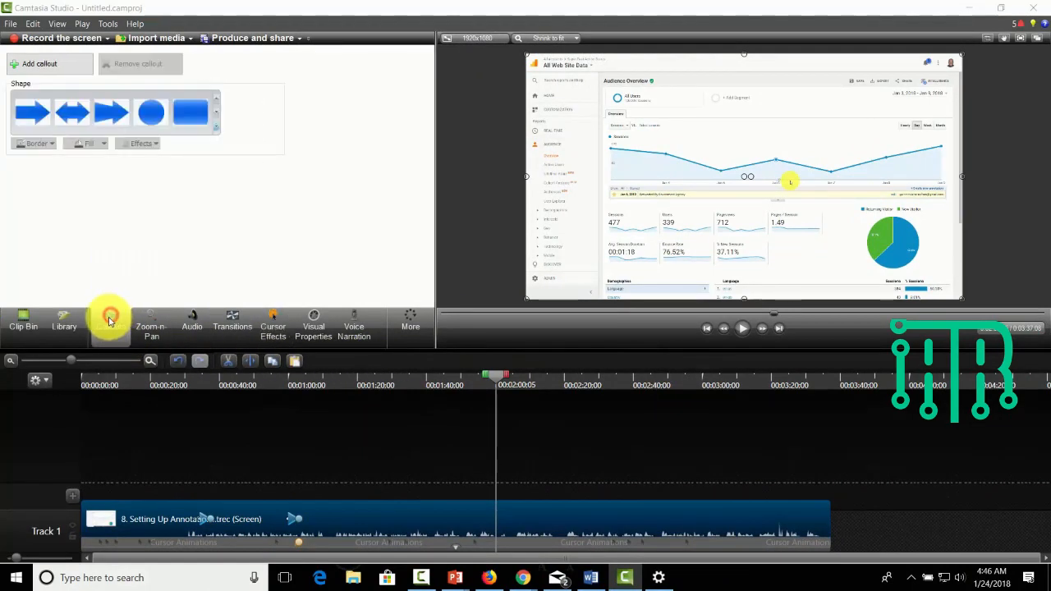
click(216, 128)
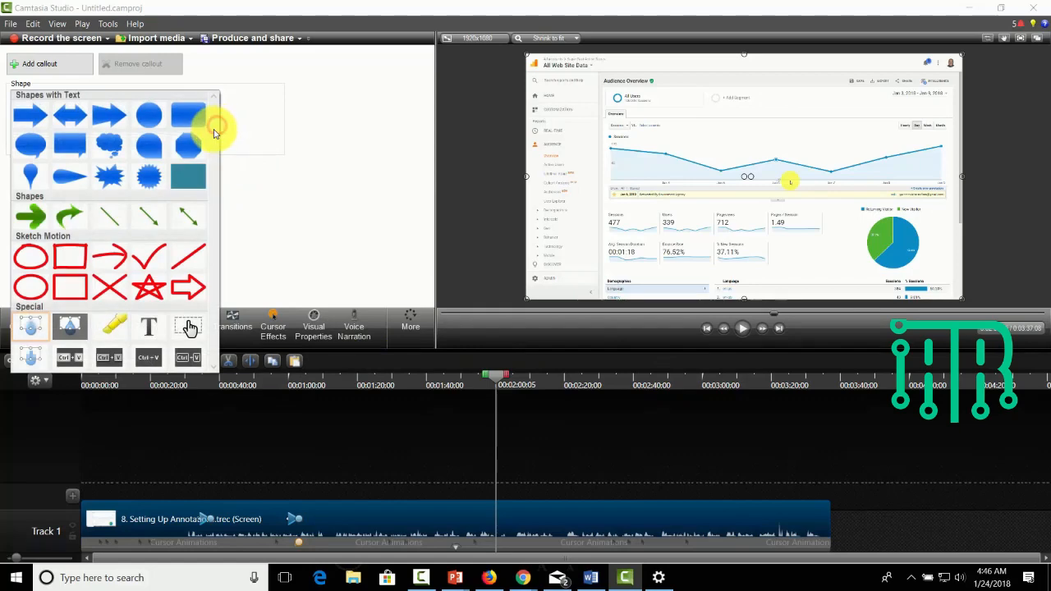
click(30, 325)
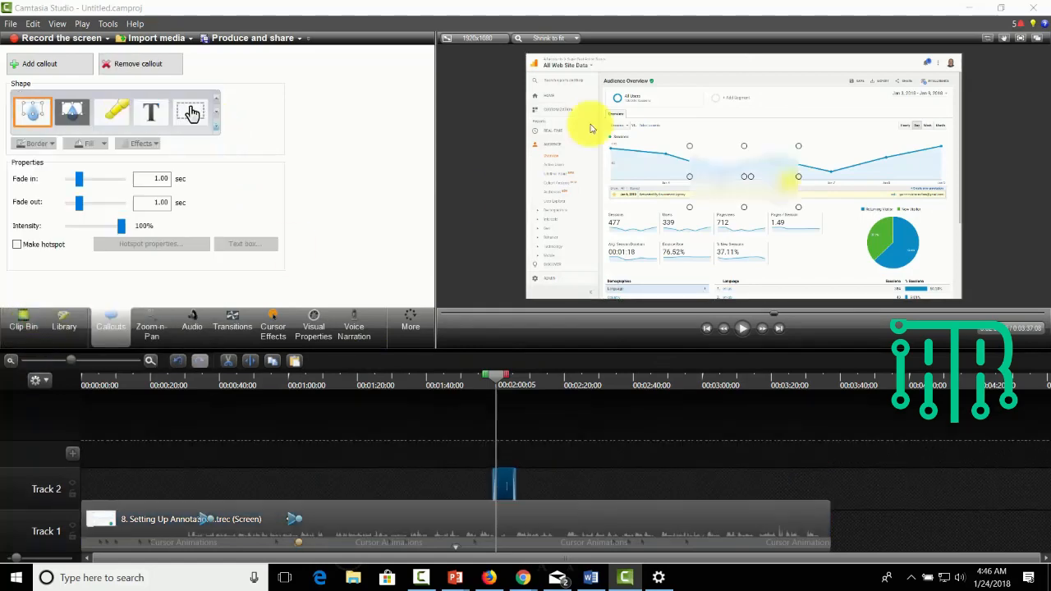
drag(744, 145, 895, 66)
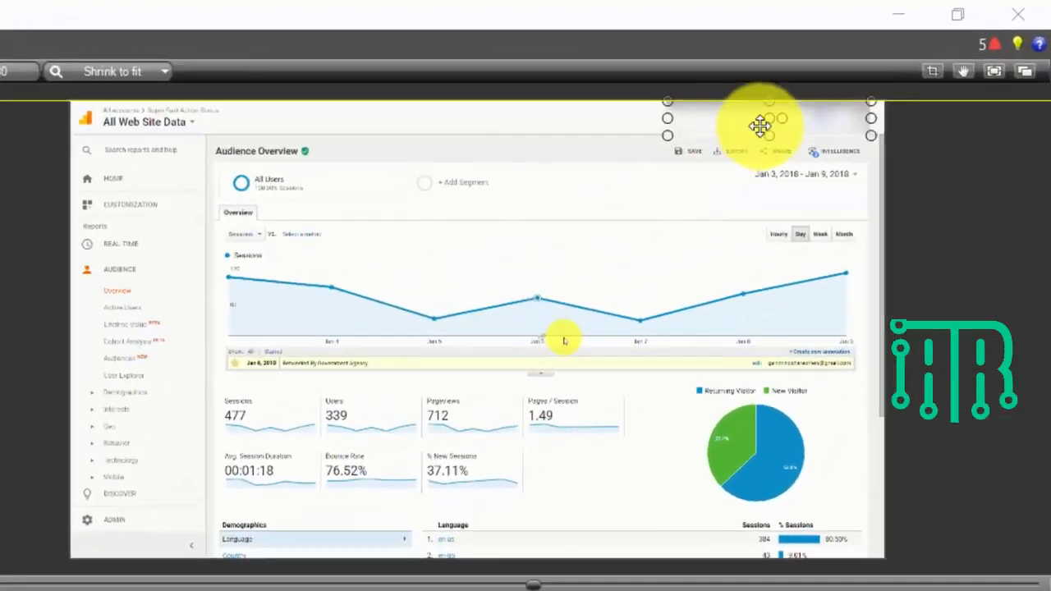
drag(760, 126, 753, 225)
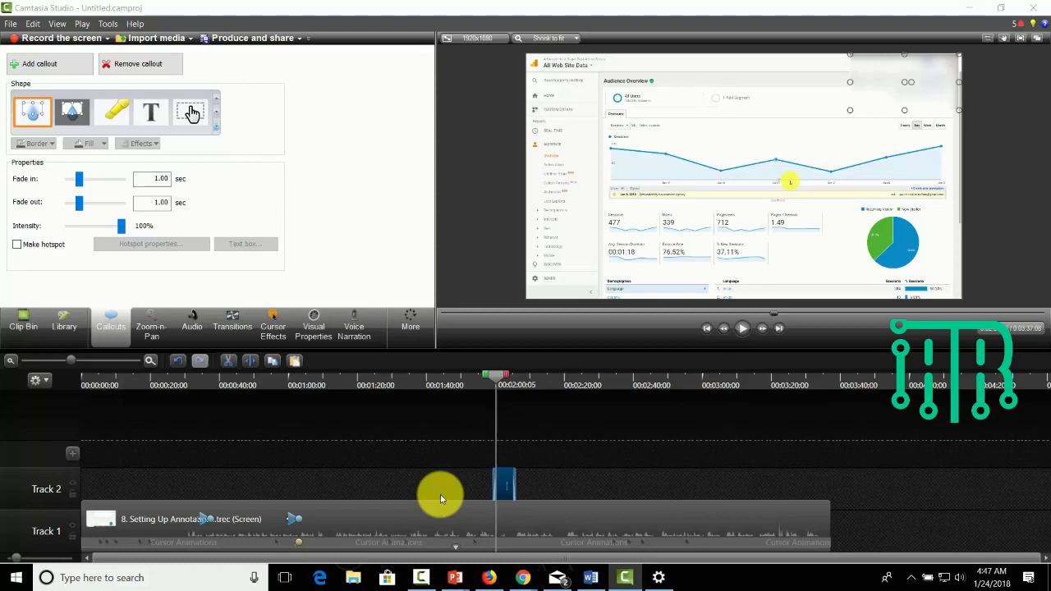
- Enable noise removal on the Track 1 recording with a short timeline section ending at 00:00:25;00 selected
click(145, 505)
click(192, 322)
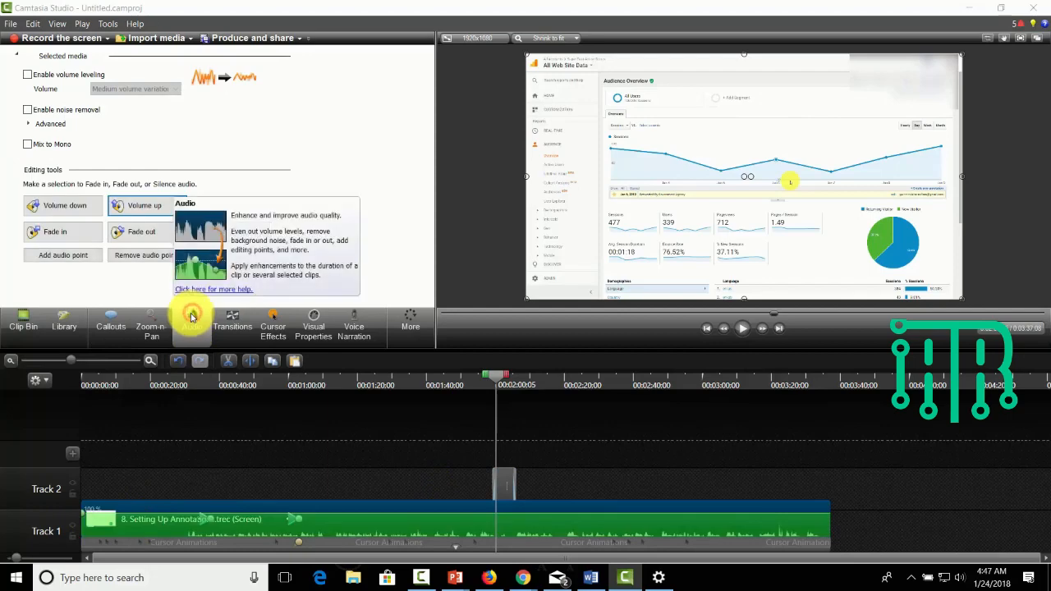
mouse_move(496, 376)
mouse_down()
mouse_move(140, 416)
mouse_move(152, 375)
mouse_move(179, 380)
mouse_up()
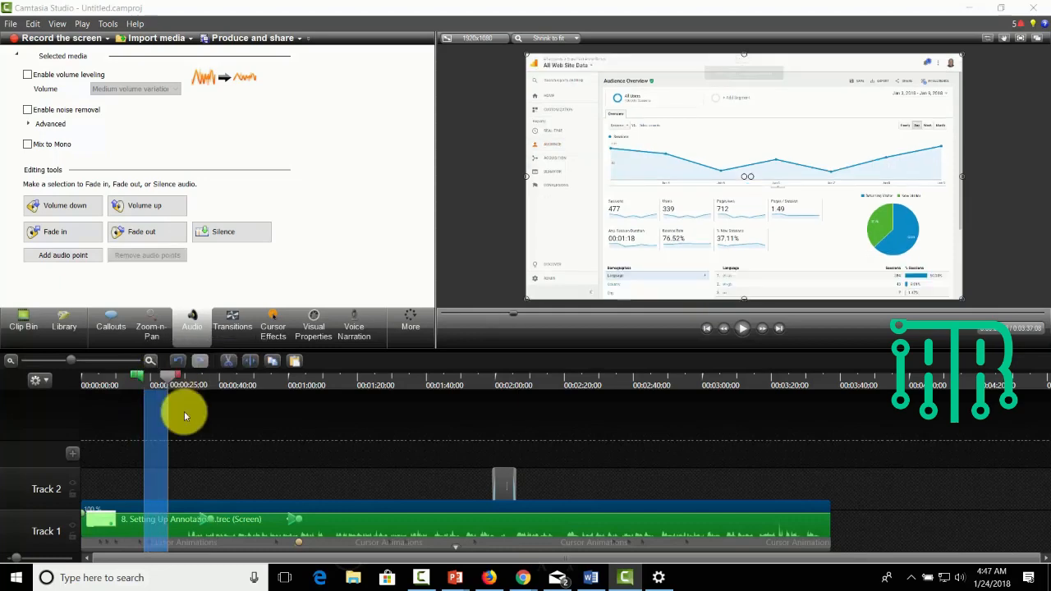
click(28, 110)
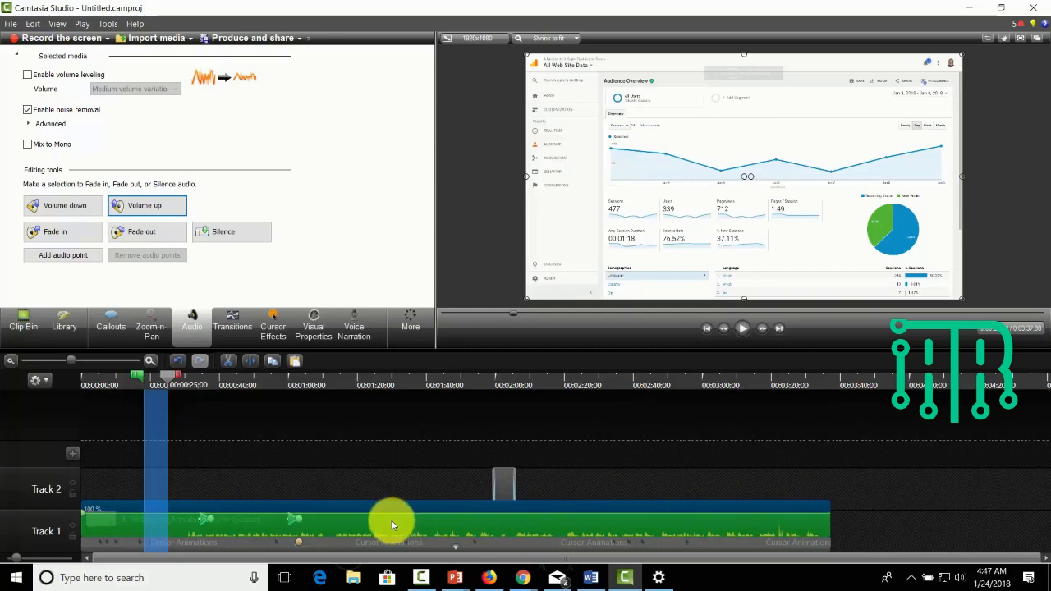
- Cut a section of about six seconds starting at 00:03:21;11 out of the recording
click(169, 380)
drag(204, 386, 773, 393)
click(775, 396)
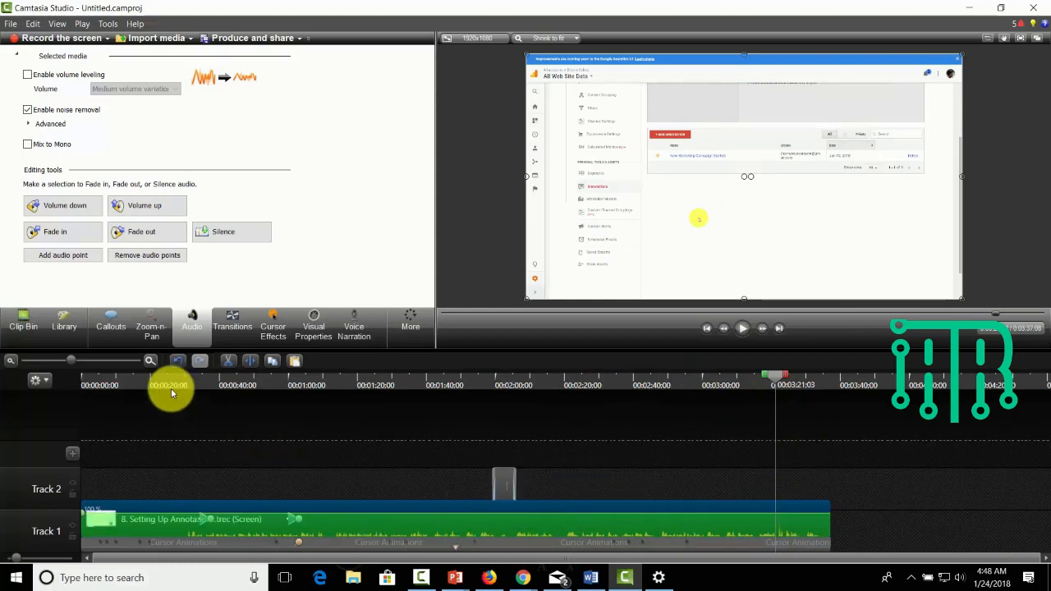
click(151, 362)
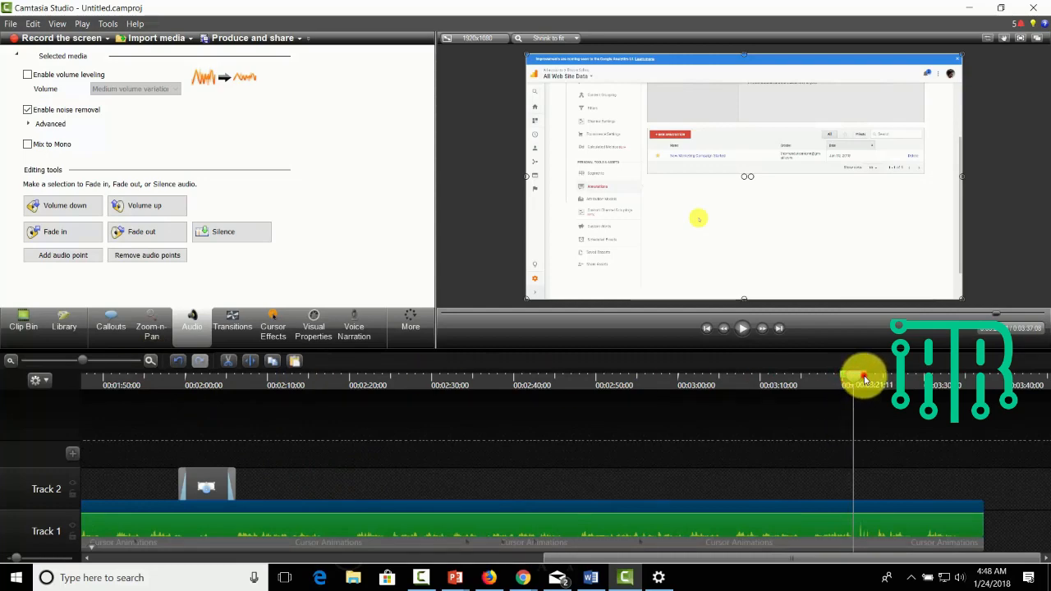
mouse_move(863, 383)
mouse_down()
mouse_move(913, 378)
mouse_move(906, 384)
mouse_up()
click(228, 361)
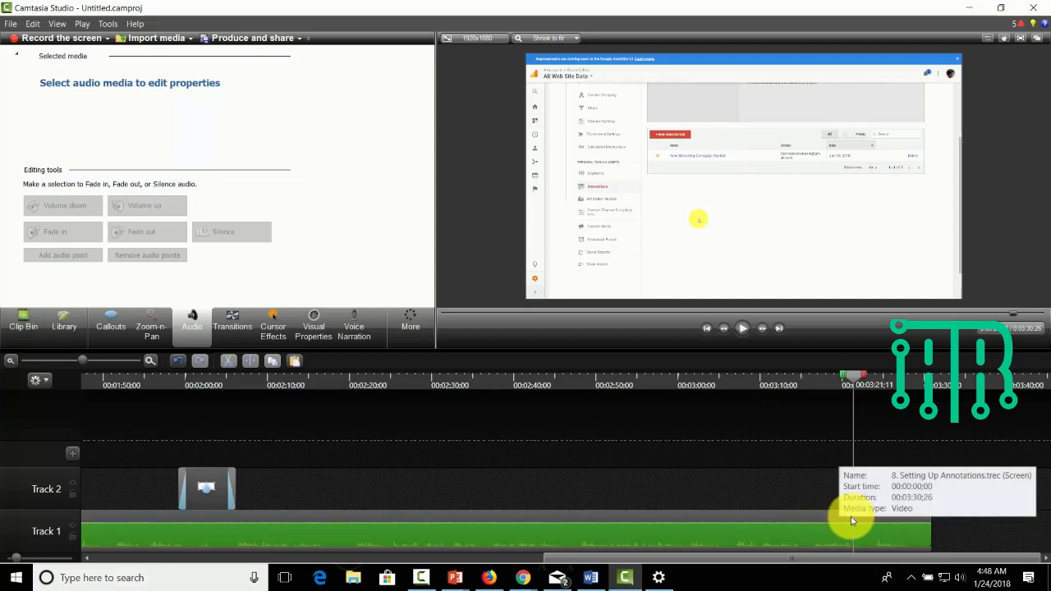
- Open the collection of transitions for the timeline clips
click(430, 441)
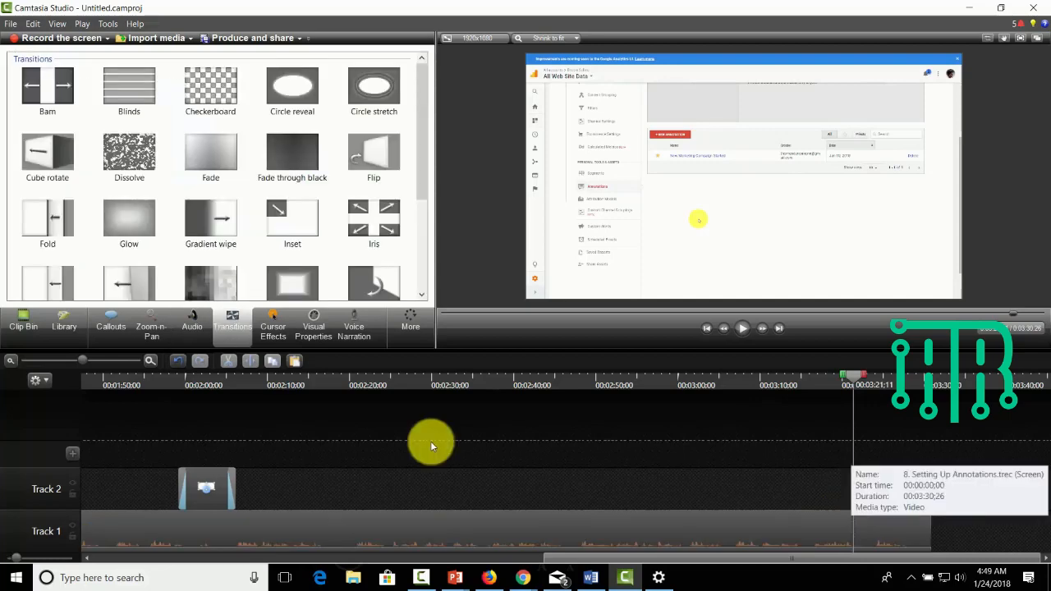